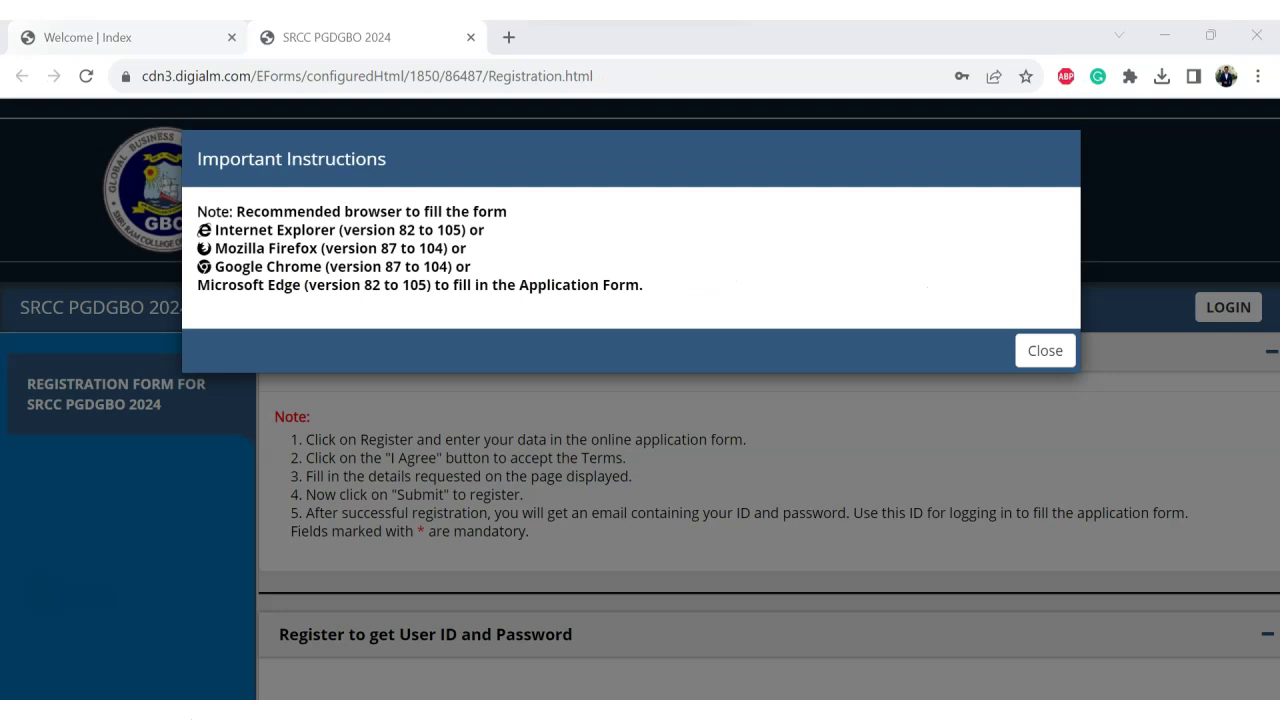
Step: Close the Important Instructions pop-up and bring the 'Register to get User ID and Password' form into view
drag(502, 229, 534, 227)
mouse_move(502, 222)
mouse_down()
mouse_move(490, 230)
mouse_move(510, 249)
mouse_move(470, 256)
mouse_move(534, 266)
mouse_move(484, 271)
mouse_up()
drag(484, 271, 498, 284)
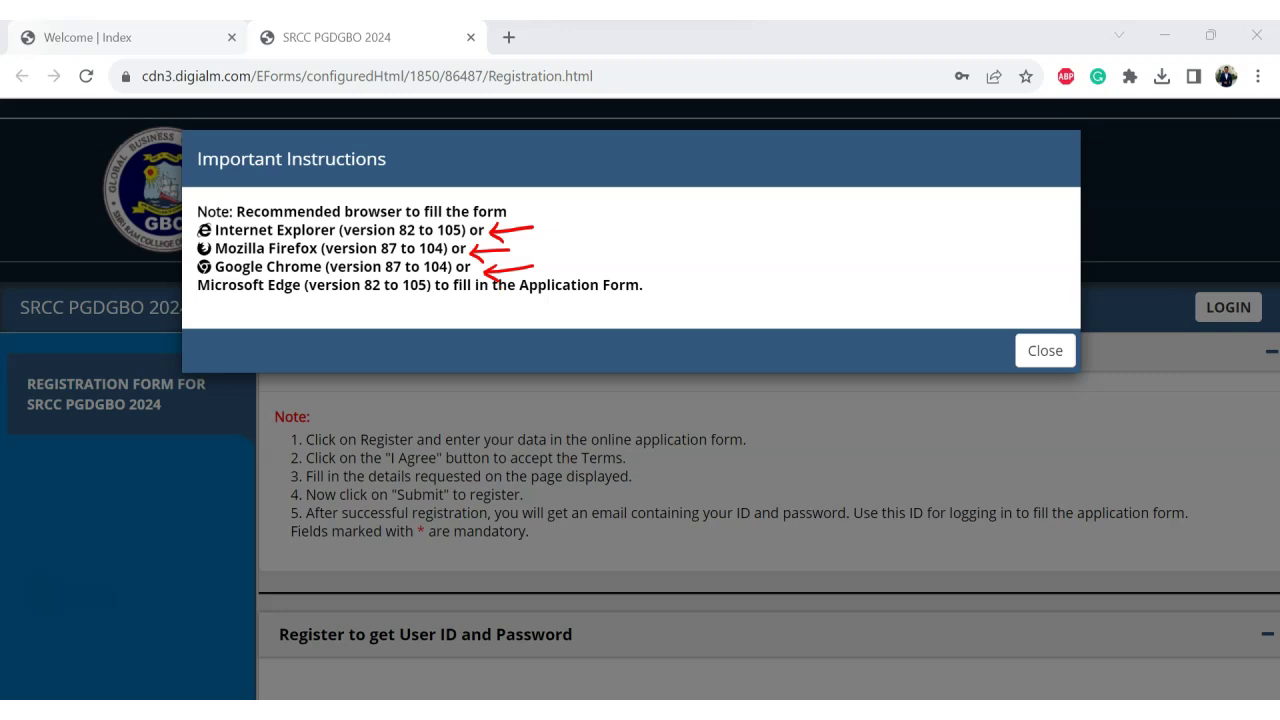
drag(1077, 336, 1068, 334)
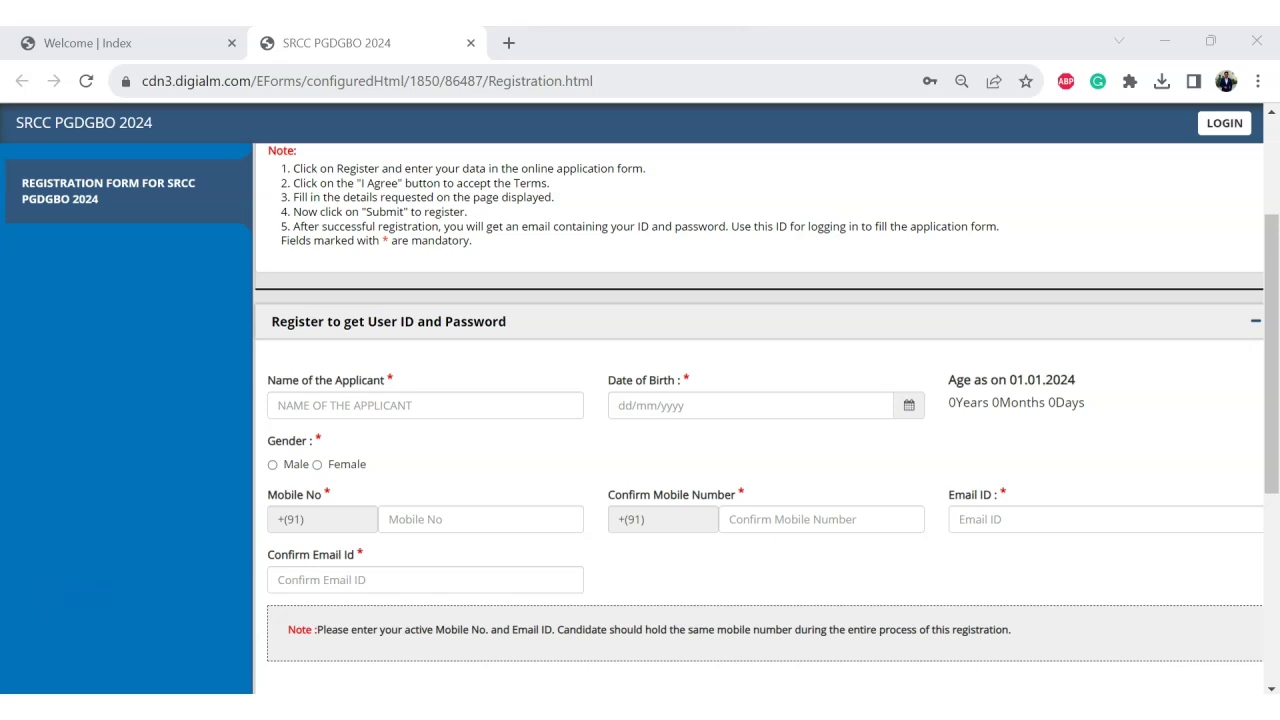
drag(218, 428, 272, 402)
mouse_move(735, 356)
mouse_down()
mouse_move(739, 378)
mouse_move(745, 369)
mouse_up()
drag(945, 414, 1093, 409)
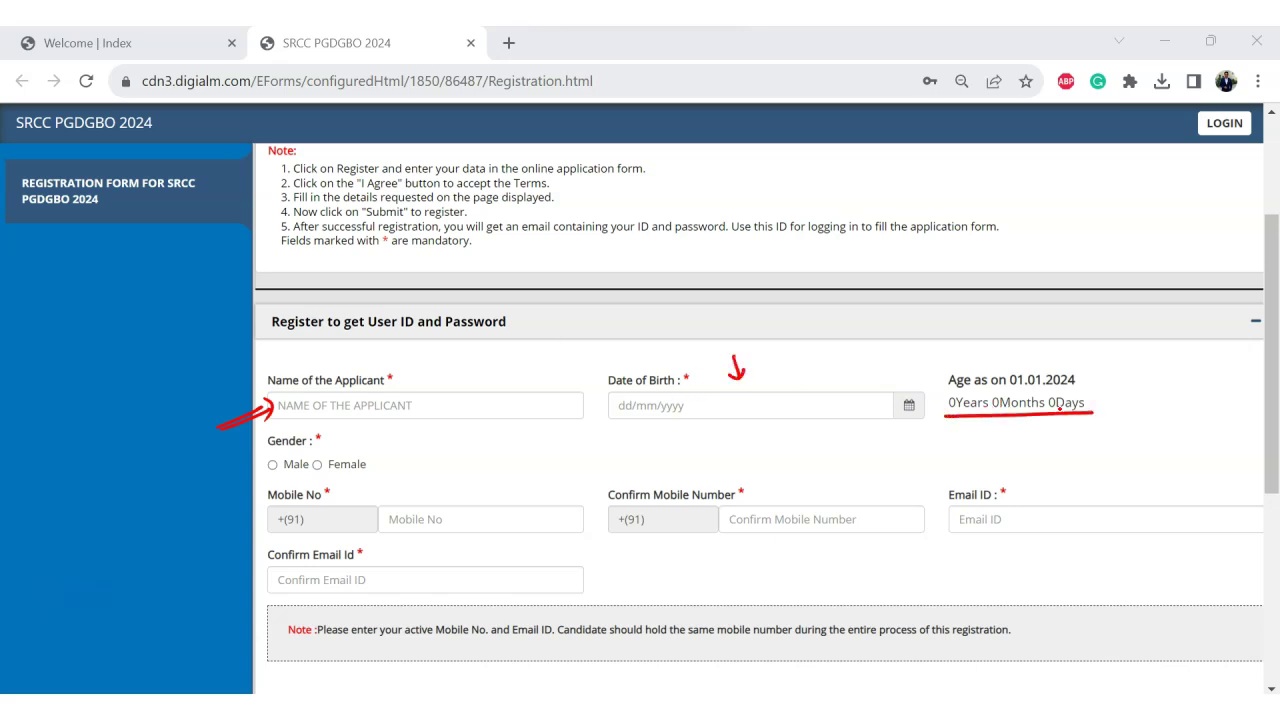
mouse_move(328, 465)
mouse_down()
mouse_move(272, 452)
mouse_move(380, 452)
mouse_up()
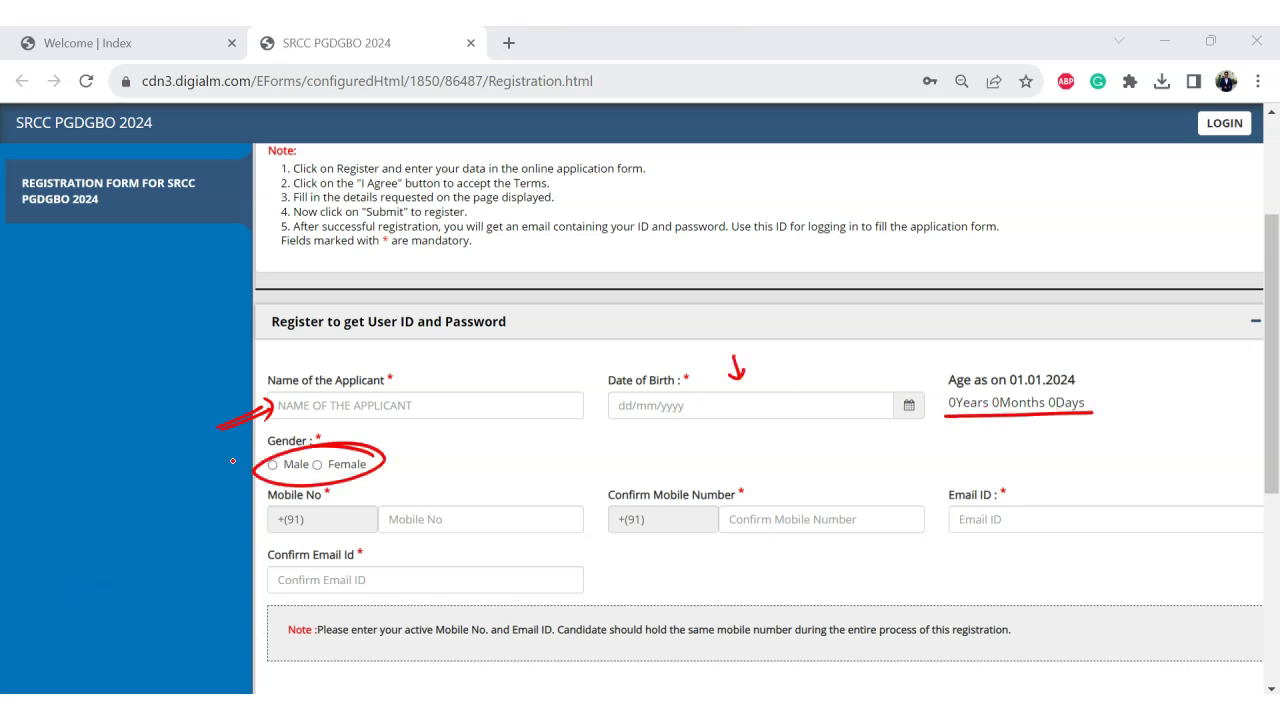
drag(228, 535, 268, 517)
drag(258, 513, 263, 530)
mouse_move(676, 477)
mouse_down()
mouse_move(697, 466)
mouse_move(706, 486)
mouse_up()
mouse_move(1014, 495)
mouse_down()
mouse_move(995, 570)
mouse_move(1030, 465)
mouse_up()
mouse_move(385, 548)
mouse_down()
mouse_move(350, 545)
mouse_move(425, 585)
mouse_move(295, 545)
mouse_up()
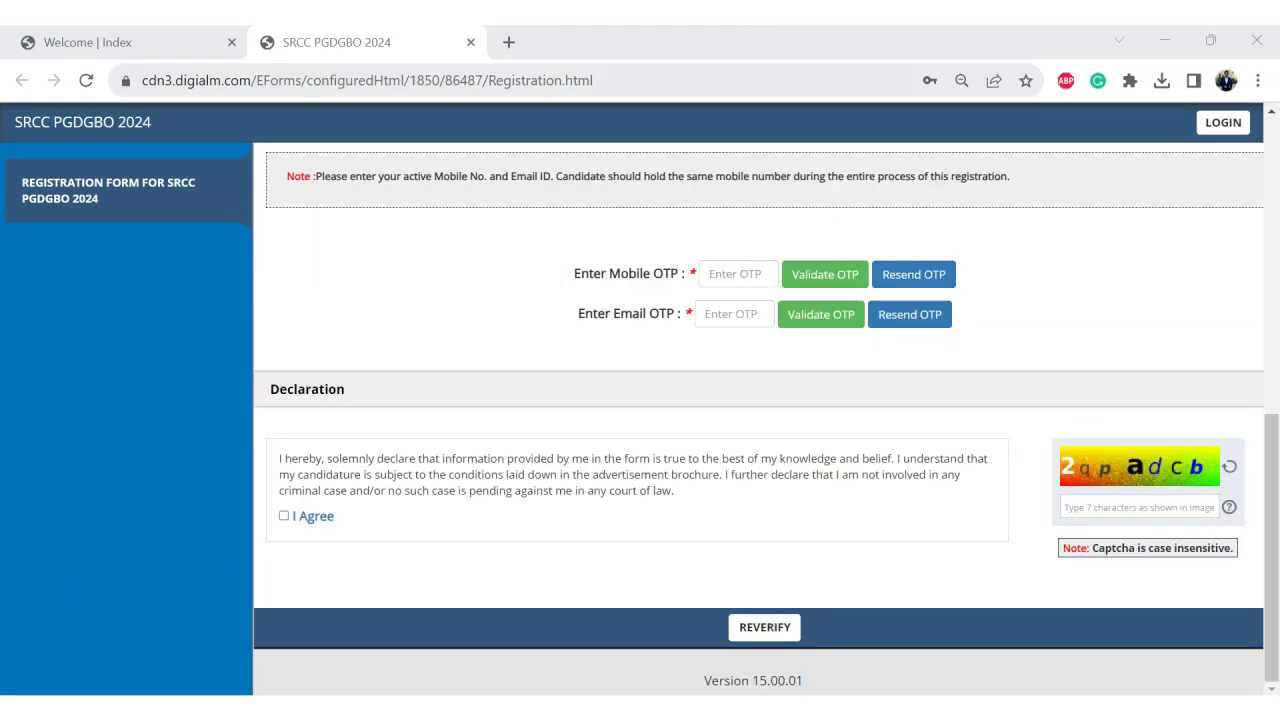
Step: Validate the mobile and email OTPs, tick I Agree, enter the captcha and submit the registration
drag(486, 288, 540, 283)
mouse_move(503, 328)
mouse_down()
mouse_move(560, 316)
mouse_move(556, 328)
mouse_up()
mouse_move(806, 230)
mouse_down()
mouse_move(820, 238)
mouse_move(815, 256)
mouse_up()
mouse_move(788, 338)
mouse_down()
mouse_move(800, 348)
mouse_move(812, 330)
mouse_up()
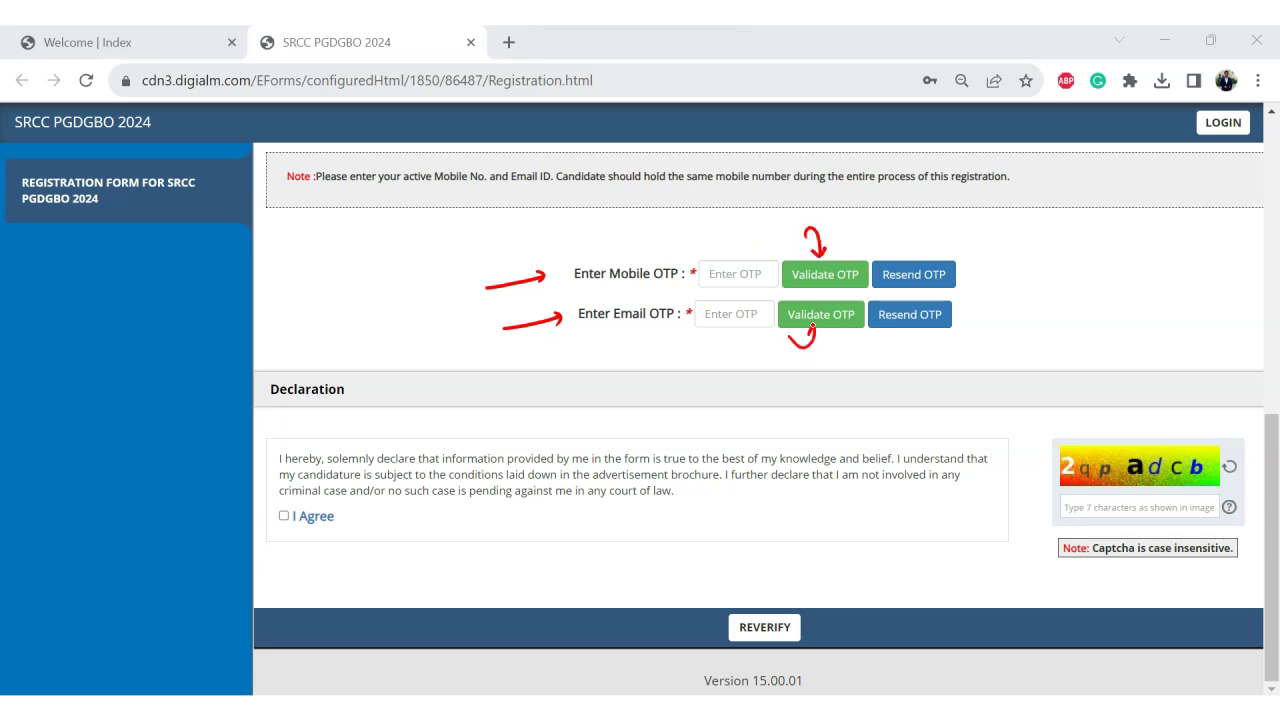
drag(1006, 527, 1048, 518)
drag(1038, 508, 1040, 533)
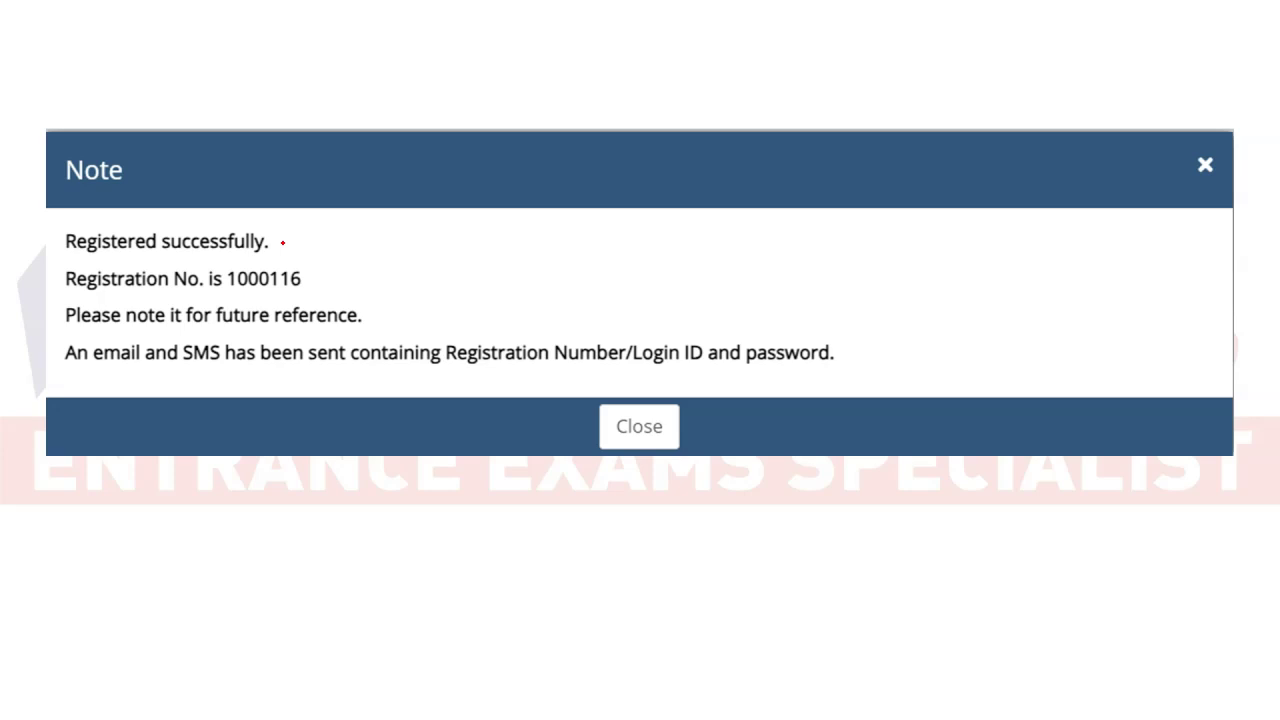
Step: Close the success note, log in with the emailed User ID and password, and open Personal Details
mouse_move(284, 240)
mouse_down()
mouse_move(330, 240)
mouse_move(285, 246)
mouse_move(362, 280)
mouse_move(322, 288)
mouse_up()
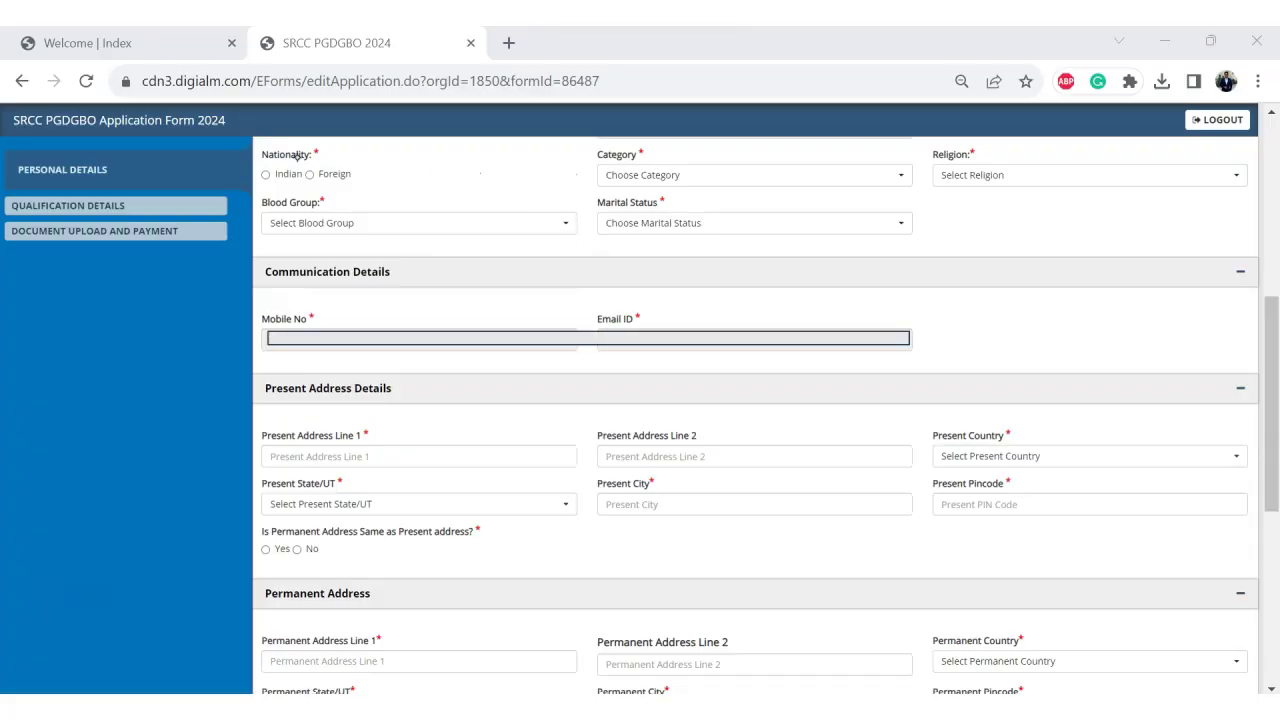
Step: Mark nationality as Indian and fill in the remaining personal detail fields
click(266, 175)
drag(230, 172, 258, 160)
drag(552, 186, 586, 186)
drag(577, 172, 579, 196)
mouse_move(768, 170)
mouse_down()
mouse_move(756, 182)
mouse_move(768, 170)
mouse_up()
mouse_move(774, 166)
mouse_down()
mouse_move(774, 186)
mouse_move(798, 184)
mouse_up()
mouse_move(744, 197)
mouse_down()
mouse_move(824, 180)
mouse_move(738, 200)
mouse_up()
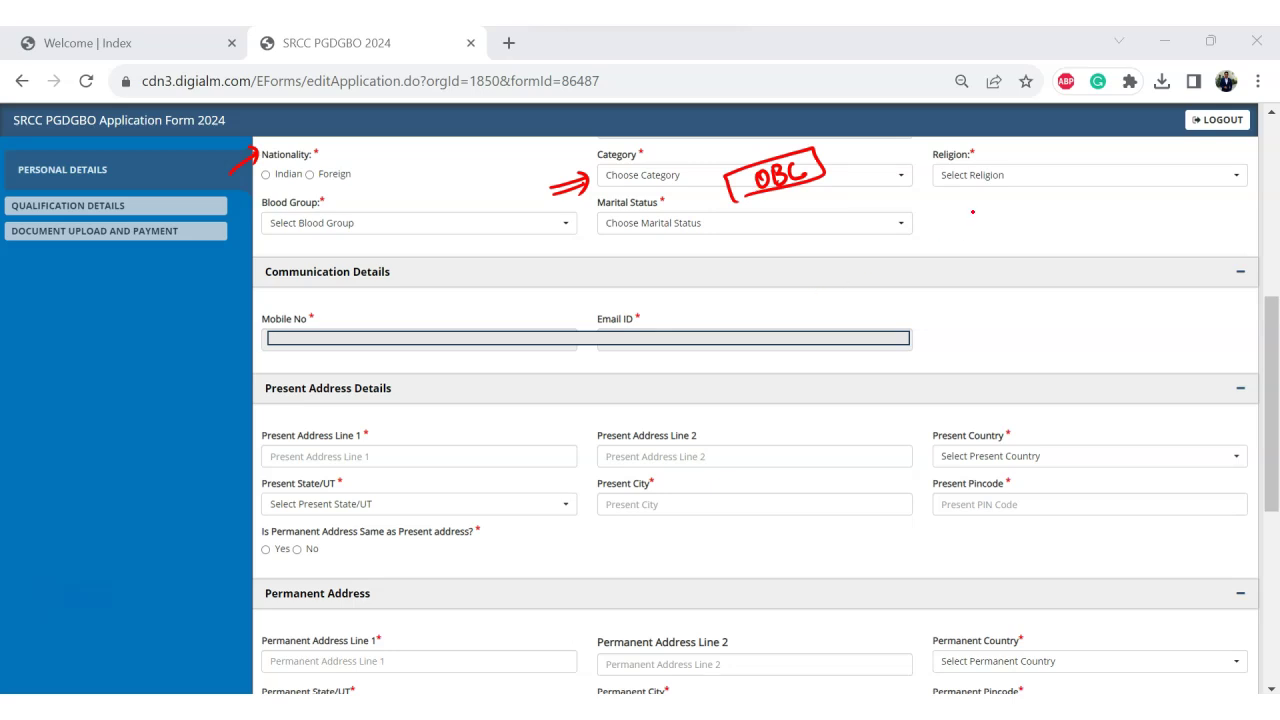
mouse_move(974, 218)
mouse_down()
mouse_move(986, 194)
mouse_move(996, 202)
mouse_up()
Step: Fill in the communication and address detail fields
drag(232, 241, 258, 226)
mouse_move(232, 246)
mouse_down()
mouse_move(258, 232)
mouse_move(262, 242)
mouse_up()
drag(582, 262, 626, 236)
drag(584, 266, 632, 244)
mouse_move(324, 314)
mouse_down()
mouse_move(308, 300)
mouse_move(201, 333)
mouse_up()
mouse_move(694, 318)
mouse_down()
mouse_move(768, 332)
mouse_move(592, 302)
mouse_up()
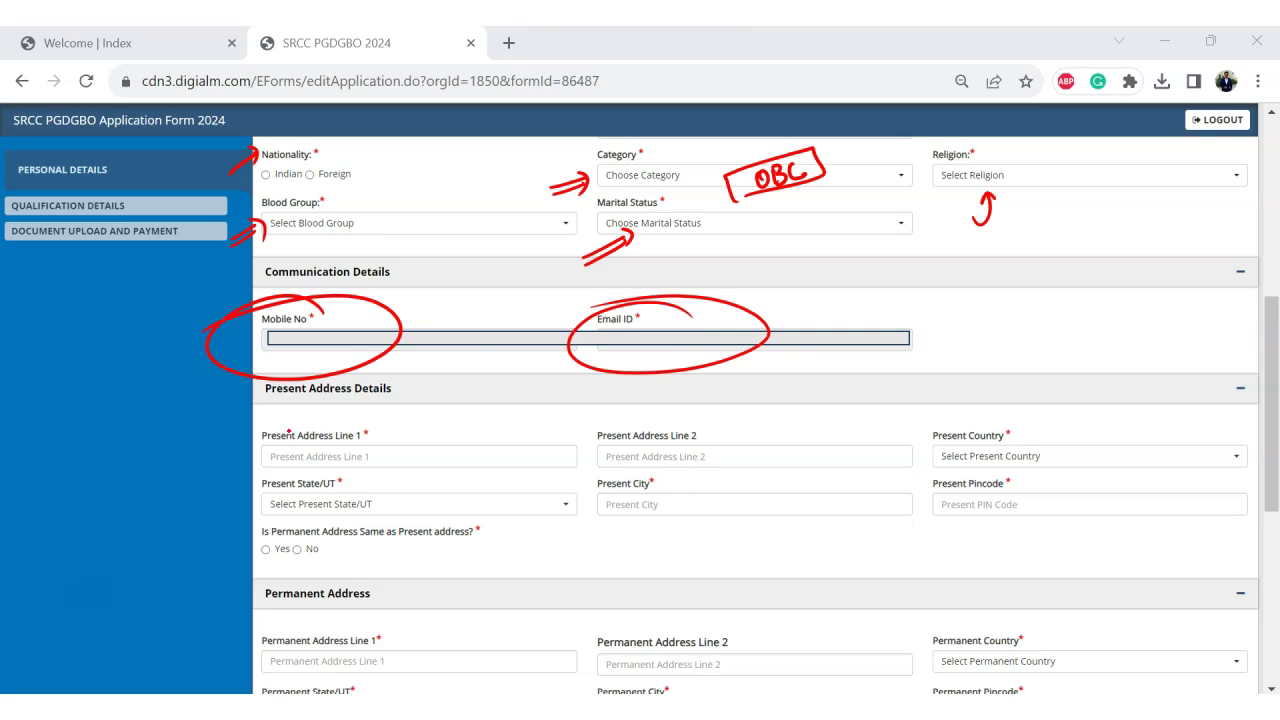
mouse_move(214, 476)
mouse_down()
mouse_move(264, 456)
mouse_move(262, 470)
mouse_up()
mouse_move(271, 543)
mouse_down()
mouse_move(258, 566)
mouse_move(262, 542)
mouse_up()
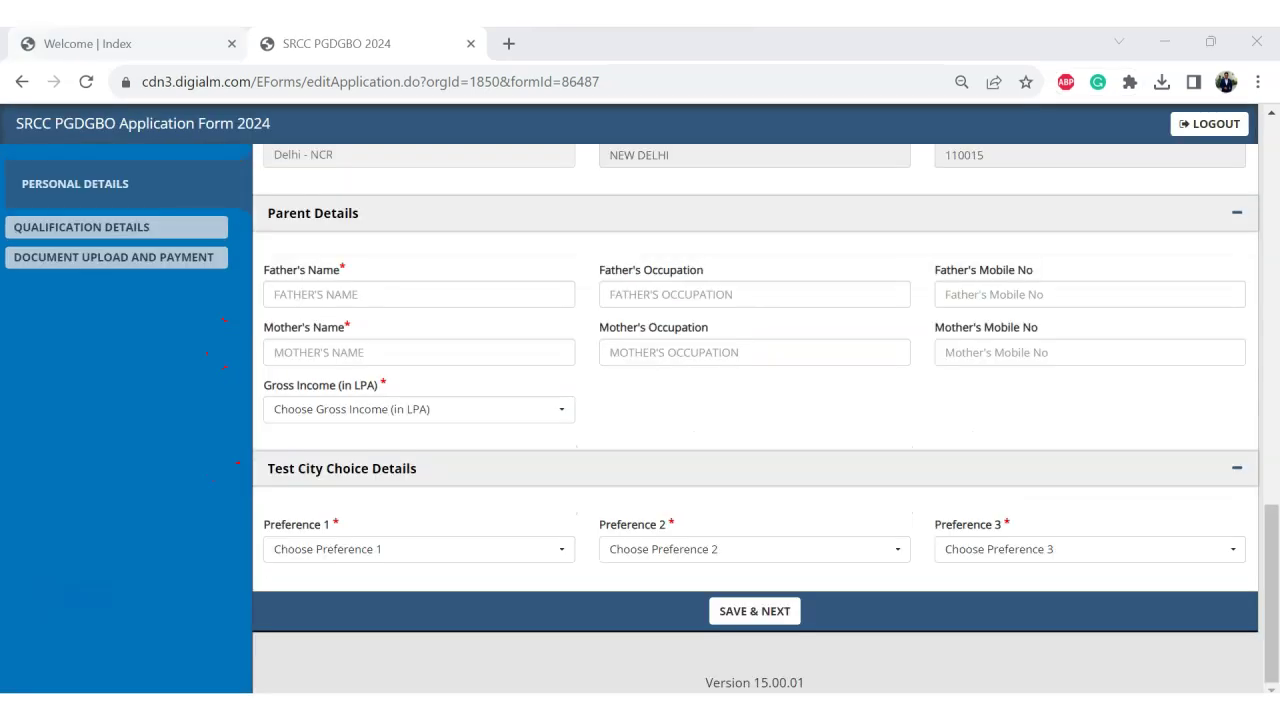
Step: Fill in the Parent Details section
mouse_move(202, 325)
mouse_down()
mouse_move(258, 302)
mouse_move(258, 316)
mouse_up()
drag(632, 316, 662, 298)
mouse_move(920, 320)
mouse_down()
mouse_move(960, 290)
mouse_move(960, 304)
mouse_up()
drag(205, 369, 244, 340)
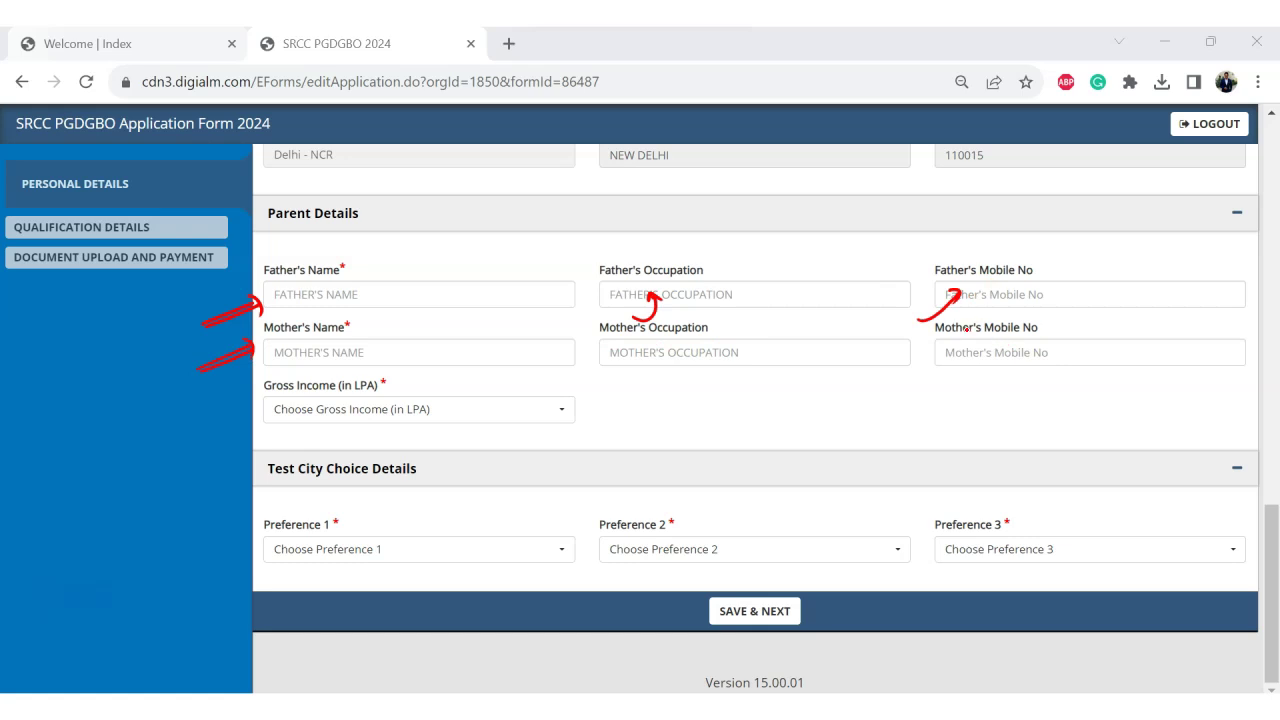
mouse_move(200, 440)
mouse_down()
mouse_move(256, 416)
mouse_move(252, 440)
mouse_up()
Step: Choose the Test City preferences and save with SAVE & NEXT
mouse_move(394, 542)
mouse_down()
mouse_move(328, 506)
mouse_move(362, 504)
mouse_move(320, 505)
mouse_up()
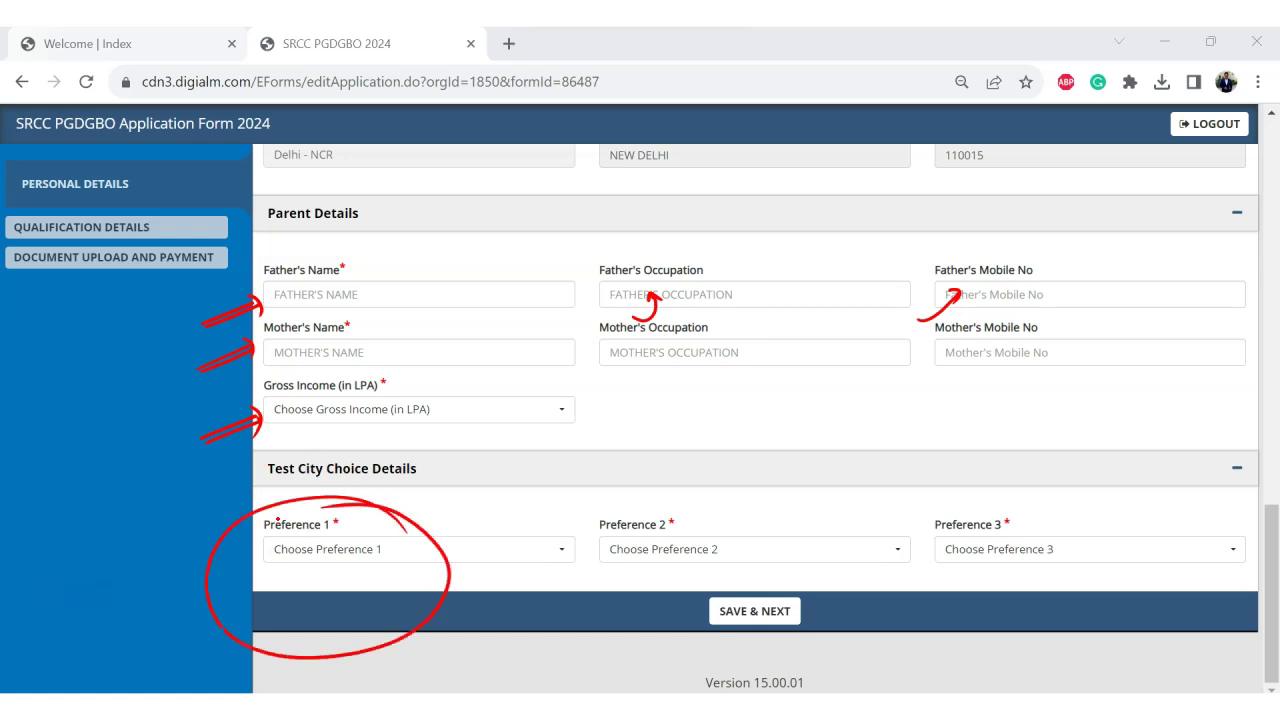
mouse_move(562, 514)
mouse_down()
mouse_move(698, 506)
mouse_move(706, 494)
mouse_up()
mouse_move(936, 494)
mouse_down()
mouse_move(991, 466)
mouse_move(1016, 512)
mouse_up()
drag(1002, 506, 1018, 500)
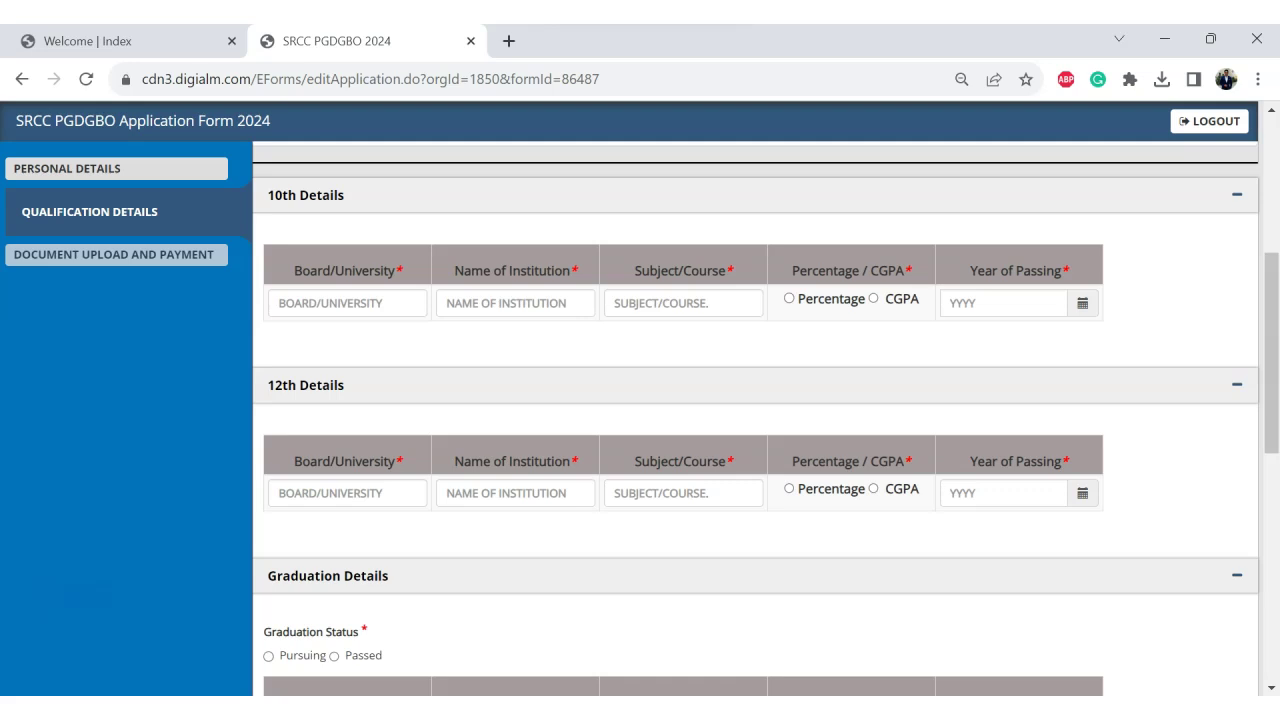
Step: Fill in the 10th and 12th qualification details
mouse_move(310, 346)
mouse_down()
mouse_move(328, 355)
mouse_move(334, 326)
mouse_move(341, 334)
mouse_up()
drag(495, 349, 527, 329)
mouse_move(459, 300)
mouse_down()
mouse_move(466, 321)
mouse_move(545, 300)
mouse_up()
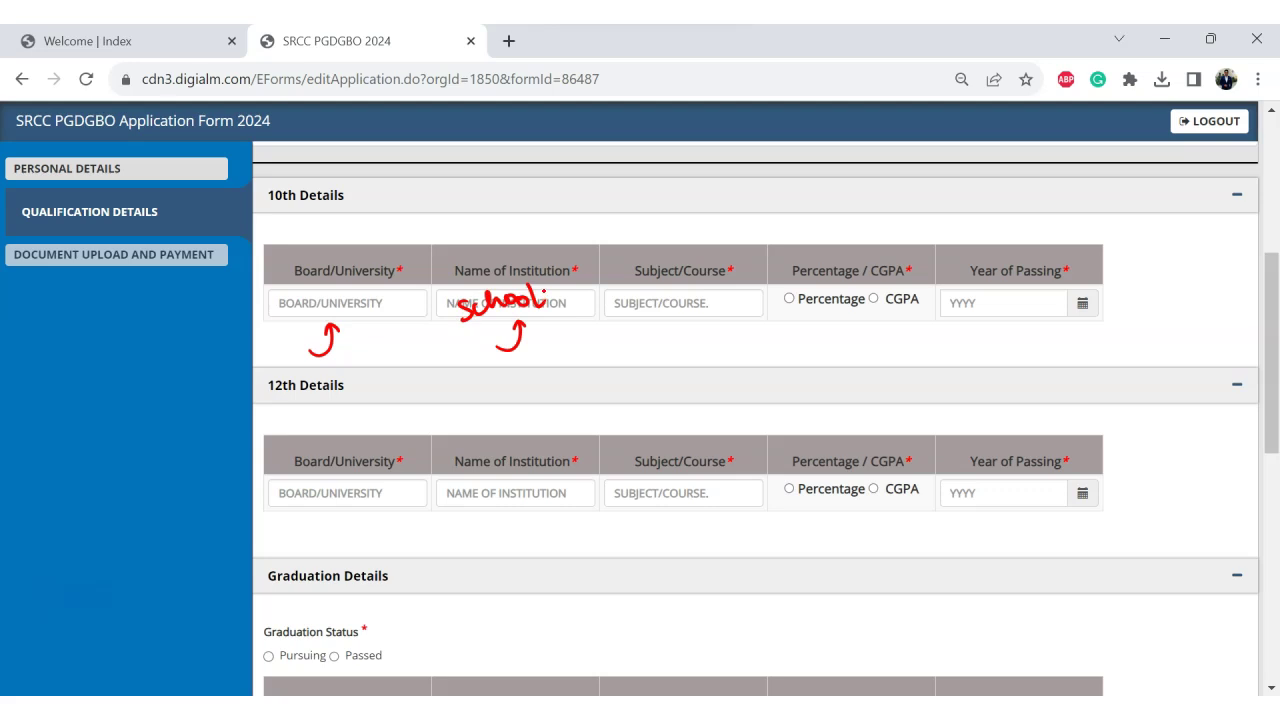
mouse_move(651, 363)
mouse_down()
mouse_move(682, 318)
mouse_move(692, 323)
mouse_up()
drag(880, 340, 902, 318)
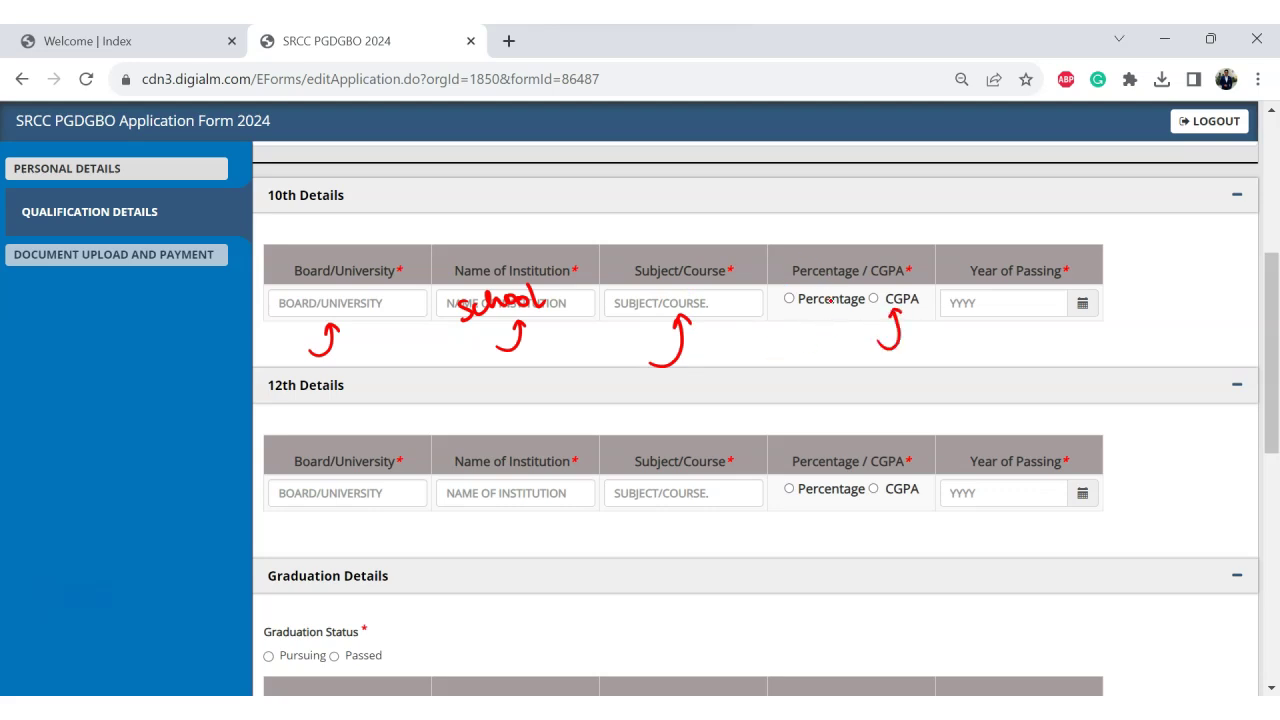
mouse_move(1070, 300)
mouse_down()
mouse_move(995, 303)
mouse_move(1006, 313)
mouse_up()
Step: Fill in the graduation details and answer Yes to 'Do you have Work Experience?'
mouse_move(302, 547)
mouse_down()
mouse_move(334, 506)
mouse_move(349, 514)
mouse_up()
mouse_move(501, 541)
mouse_down()
mouse_move(520, 506)
mouse_move(531, 512)
mouse_up()
mouse_move(665, 548)
mouse_down()
mouse_move(684, 510)
mouse_move(696, 518)
mouse_up()
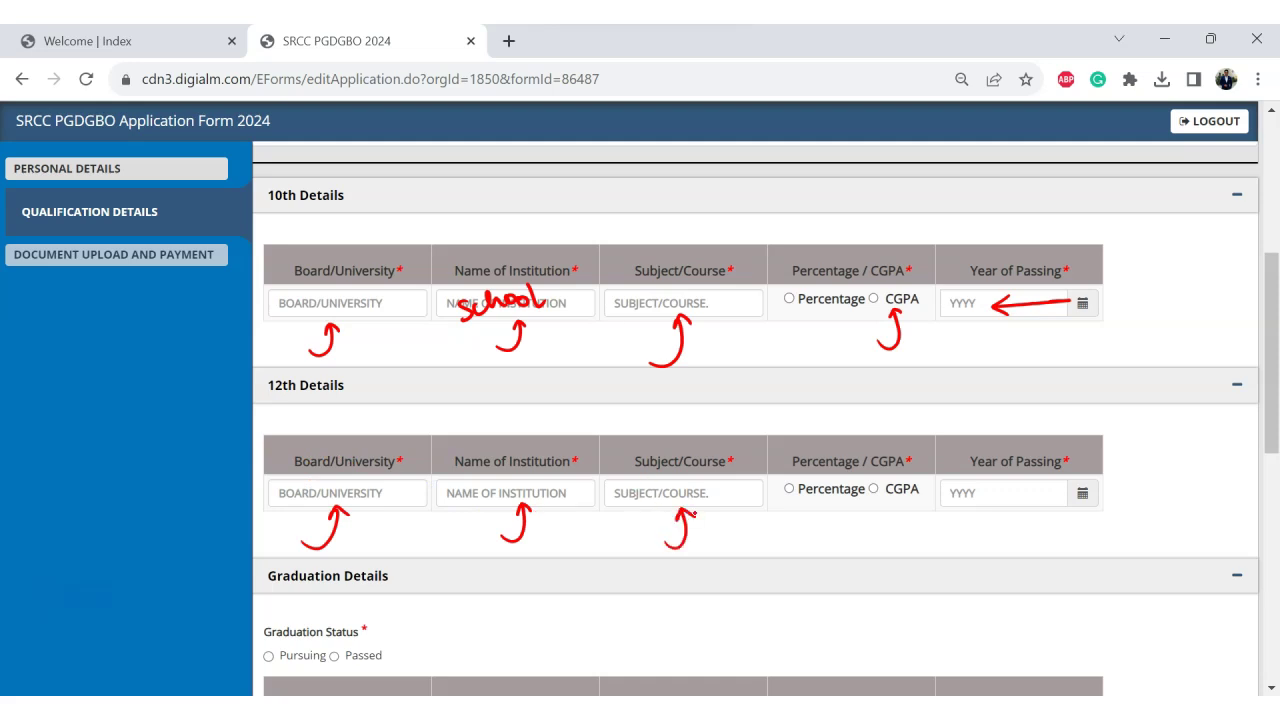
mouse_move(786, 543)
mouse_down()
mouse_move(816, 530)
mouse_move(810, 500)
mouse_move(824, 508)
mouse_up()
drag(968, 540, 995, 510)
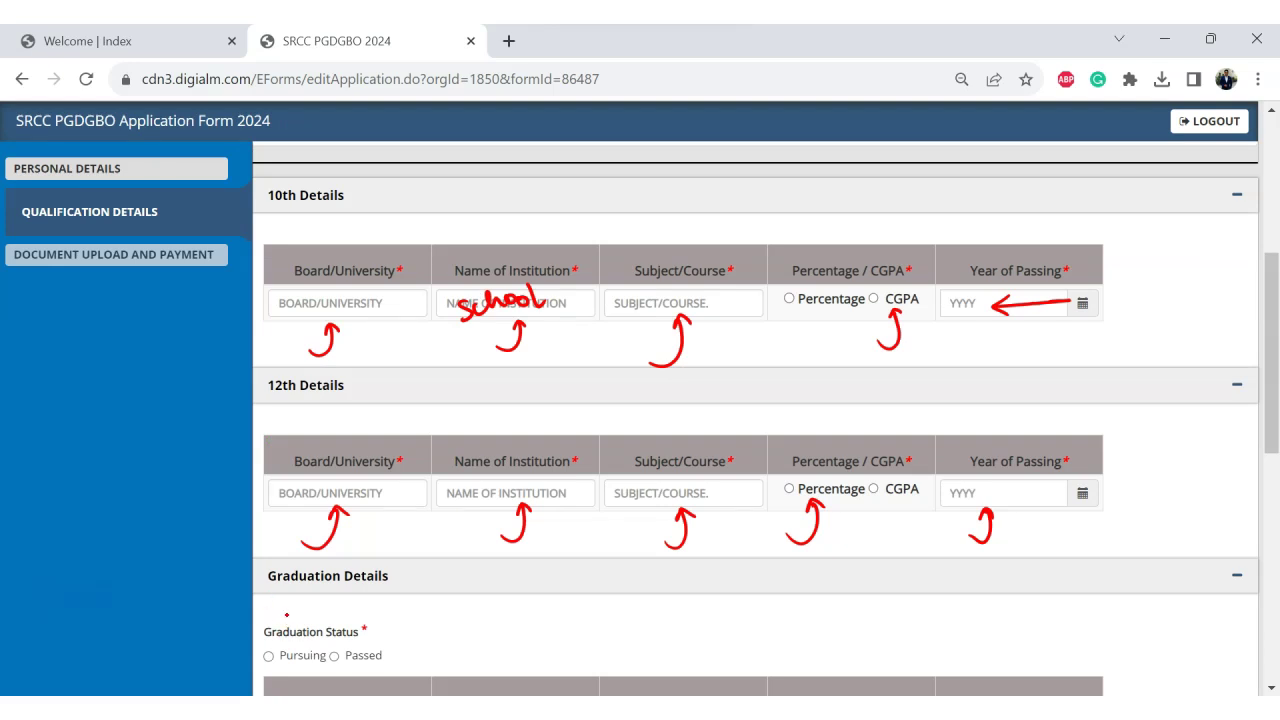
mouse_move(286, 604)
mouse_down()
mouse_move(290, 644)
mouse_move(306, 630)
mouse_up()
mouse_move(356, 612)
mouse_down()
mouse_move(363, 642)
mouse_move(372, 633)
mouse_up()
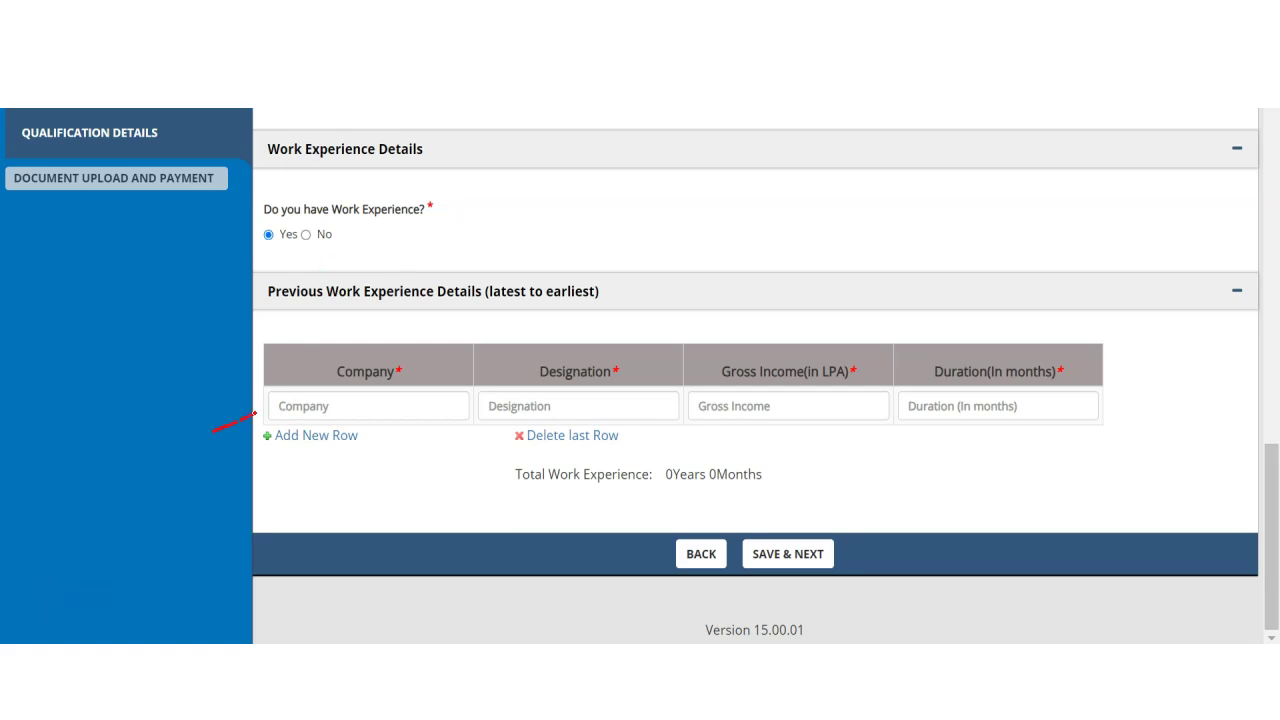
Step: Enter company, designation, gross income and duration for the work experience row, then SAVE & NEXT
drag(250, 406, 262, 414)
drag(262, 414, 252, 426)
drag(460, 468, 490, 430)
drag(490, 430, 499, 440)
mouse_move(702, 452)
mouse_down()
mouse_move(719, 423)
mouse_move(727, 431)
mouse_up()
drag(894, 458, 929, 431)
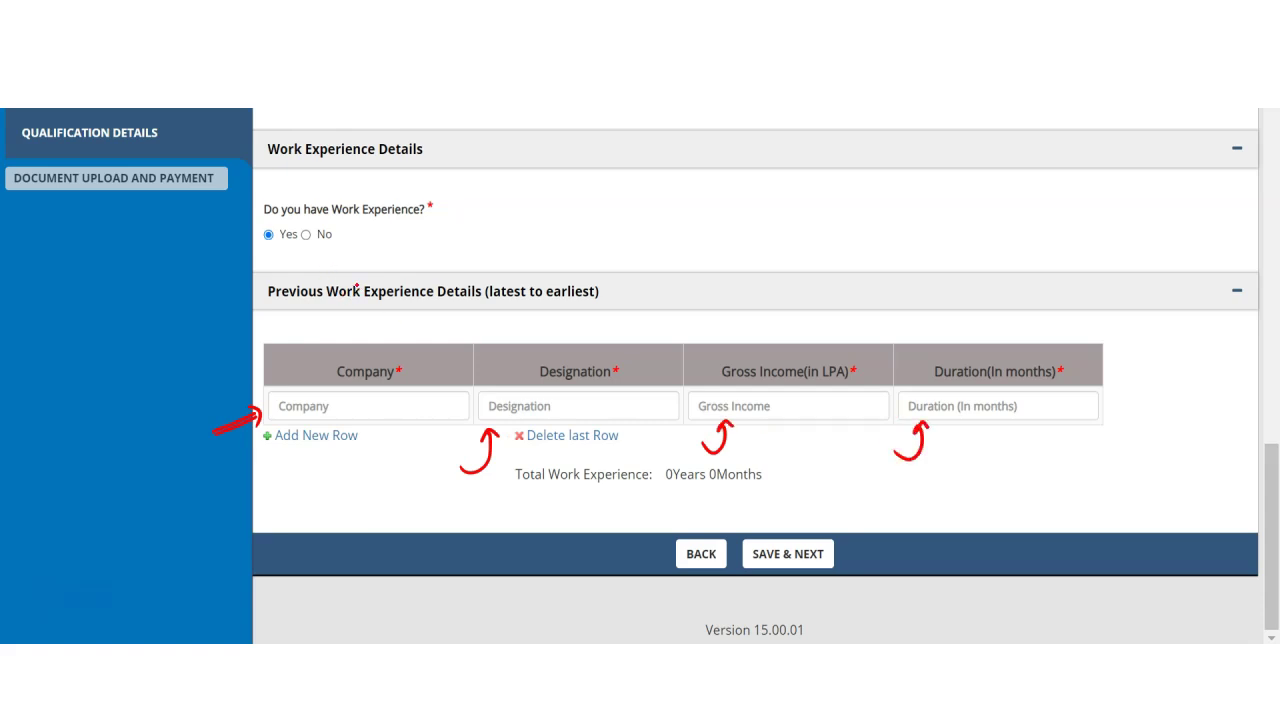
mouse_move(848, 515)
mouse_down()
mouse_move(742, 534)
mouse_move(850, 512)
mouse_up()
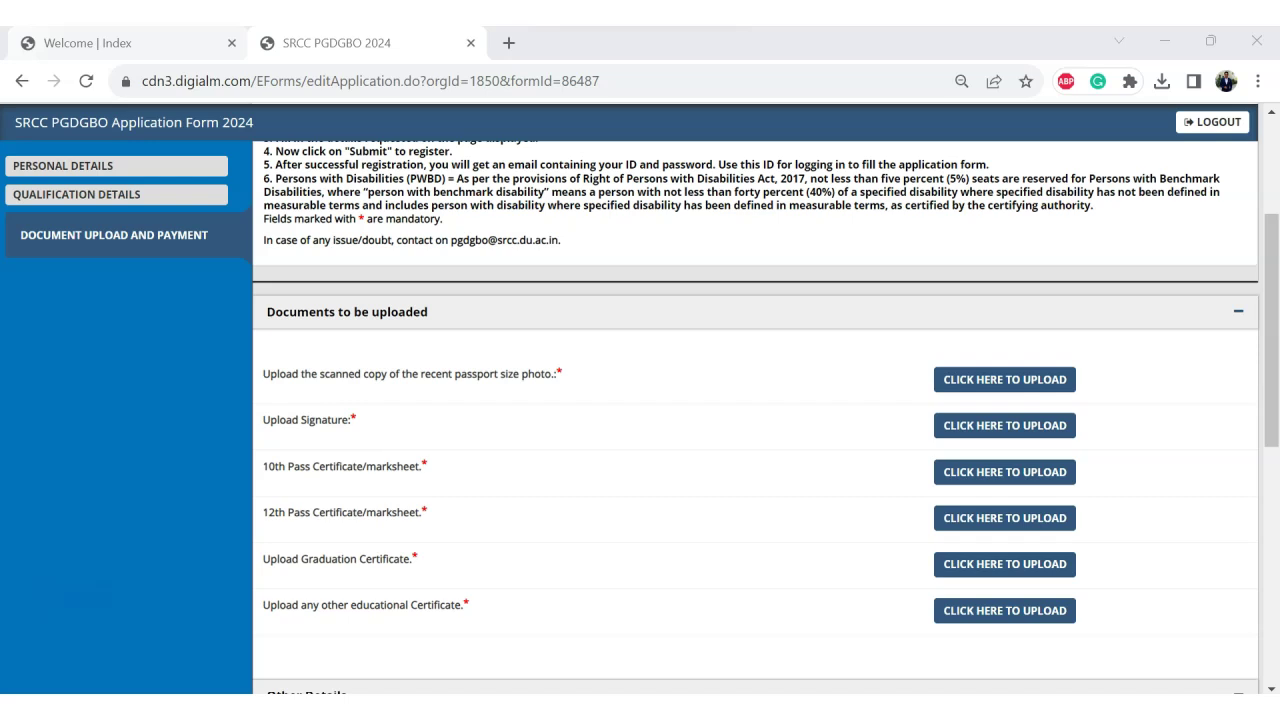
mouse_move(618, 376)
mouse_down()
mouse_move(790, 368)
mouse_move(767, 381)
mouse_up()
mouse_move(888, 383)
mouse_down()
mouse_move(922, 380)
mouse_move(917, 392)
mouse_up()
drag(828, 431, 880, 437)
mouse_move(874, 421)
mouse_down()
mouse_move(886, 432)
mouse_move(874, 446)
mouse_up()
drag(1108, 372, 1099, 394)
drag(1124, 375, 1202, 392)
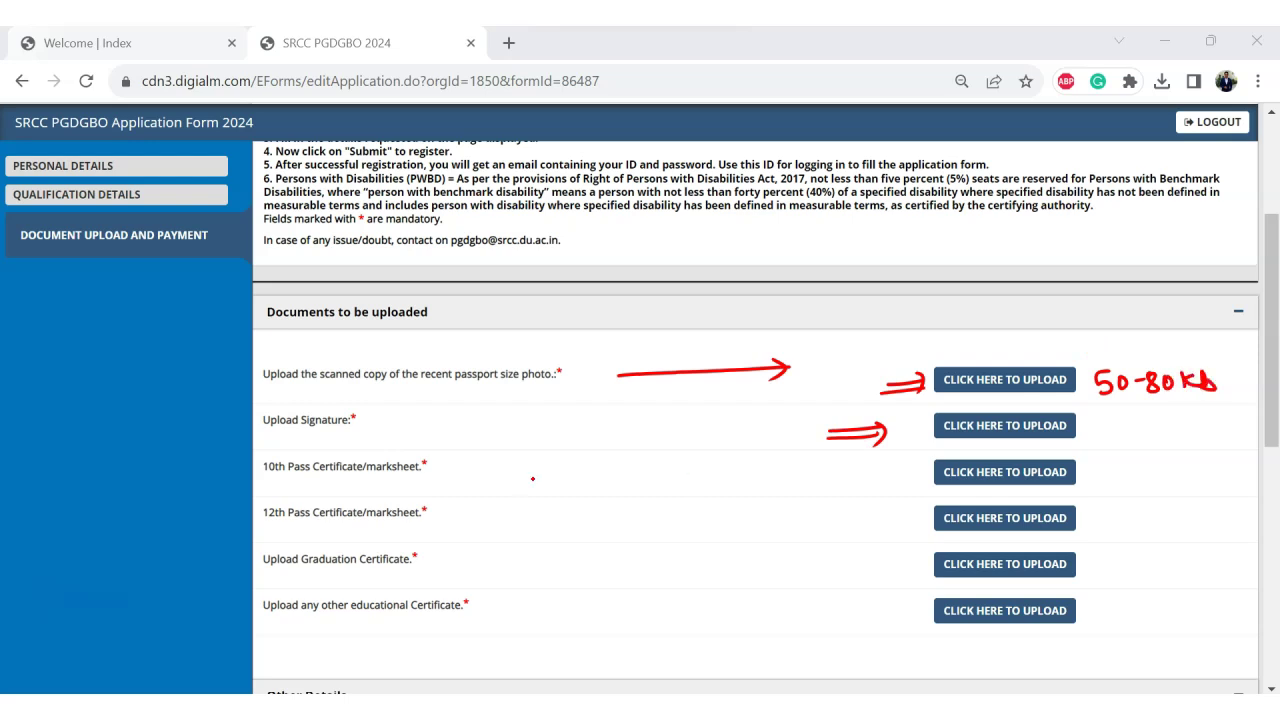
drag(793, 476, 871, 470)
drag(871, 470, 858, 481)
drag(802, 520, 866, 514)
drag(856, 507, 869, 514)
drag(869, 514, 858, 524)
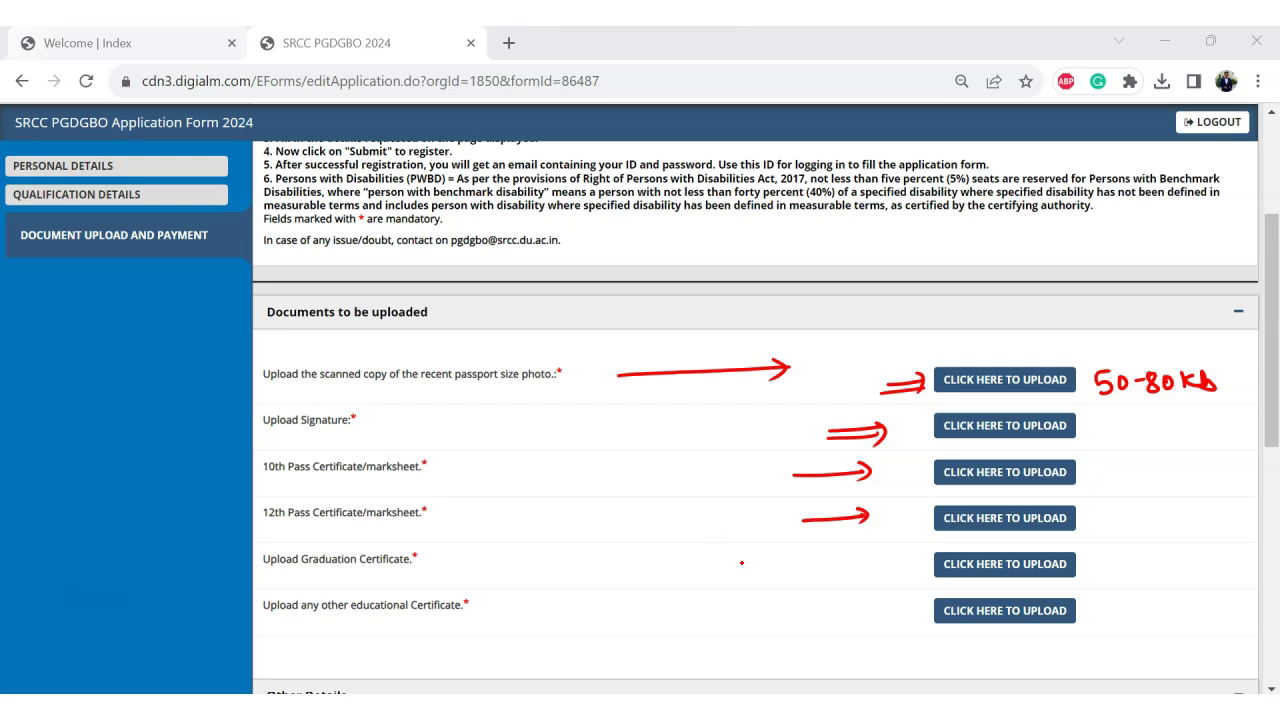
drag(795, 572, 871, 570)
mouse_move(871, 570)
mouse_down()
mouse_move(857, 580)
mouse_move(874, 606)
mouse_up()
drag(874, 606, 859, 618)
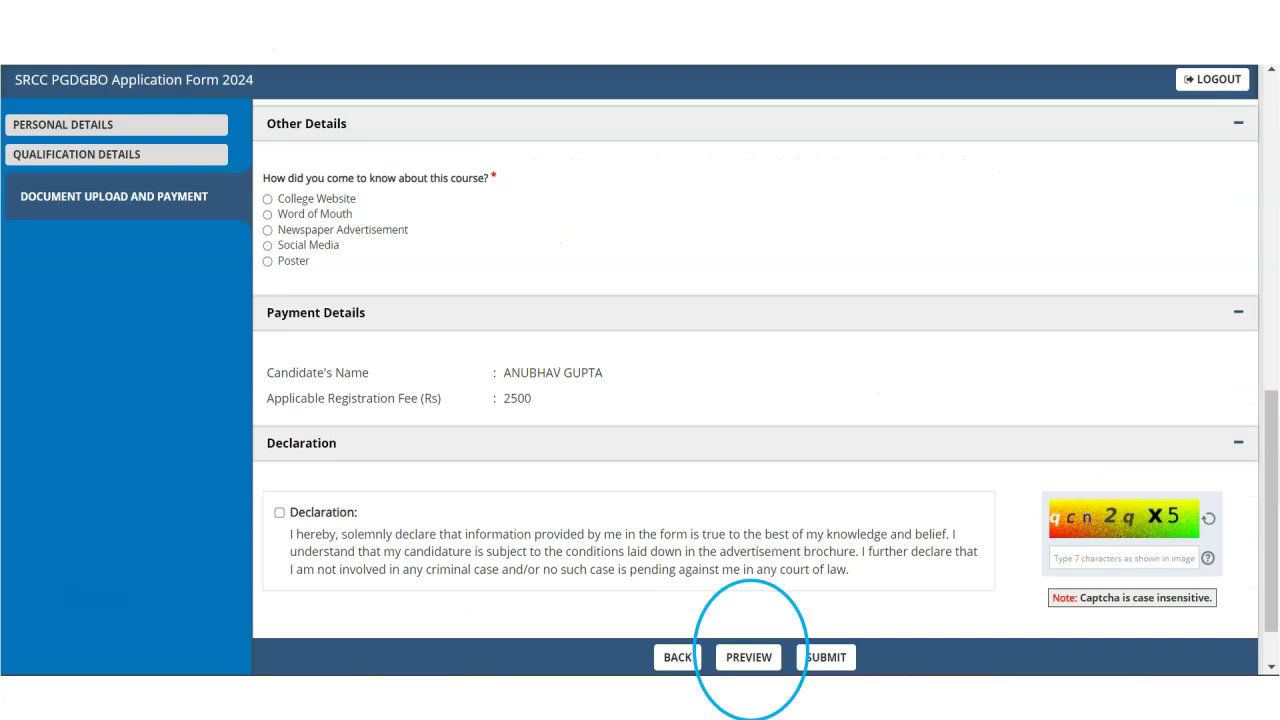
Step: Select how you heard of the course, tick the Declaration, enter the captcha and submit
drag(190, 252, 245, 216)
drag(160, 420, 222, 391)
mouse_move(483, 404)
mouse_down()
mouse_move(483, 392)
mouse_move(490, 405)
mouse_up()
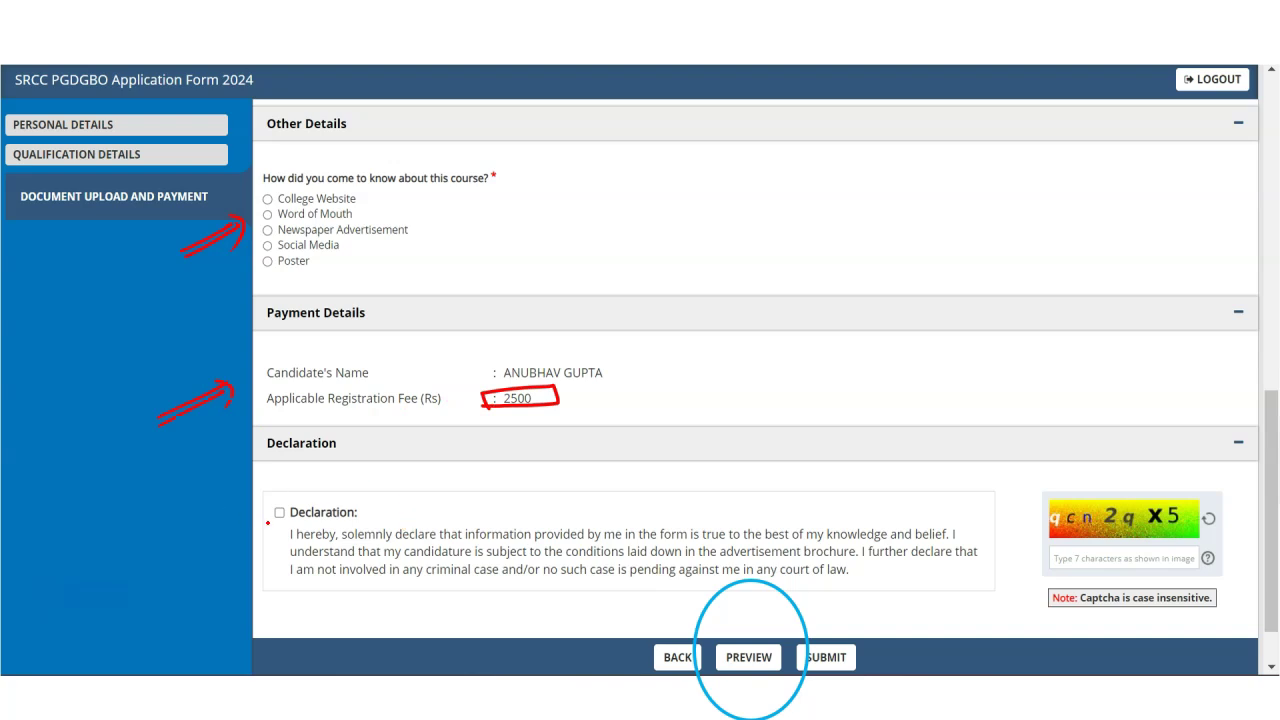
mouse_move(287, 520)
mouse_down()
mouse_move(302, 490)
mouse_move(253, 547)
mouse_up()
drag(1005, 572, 1048, 560)
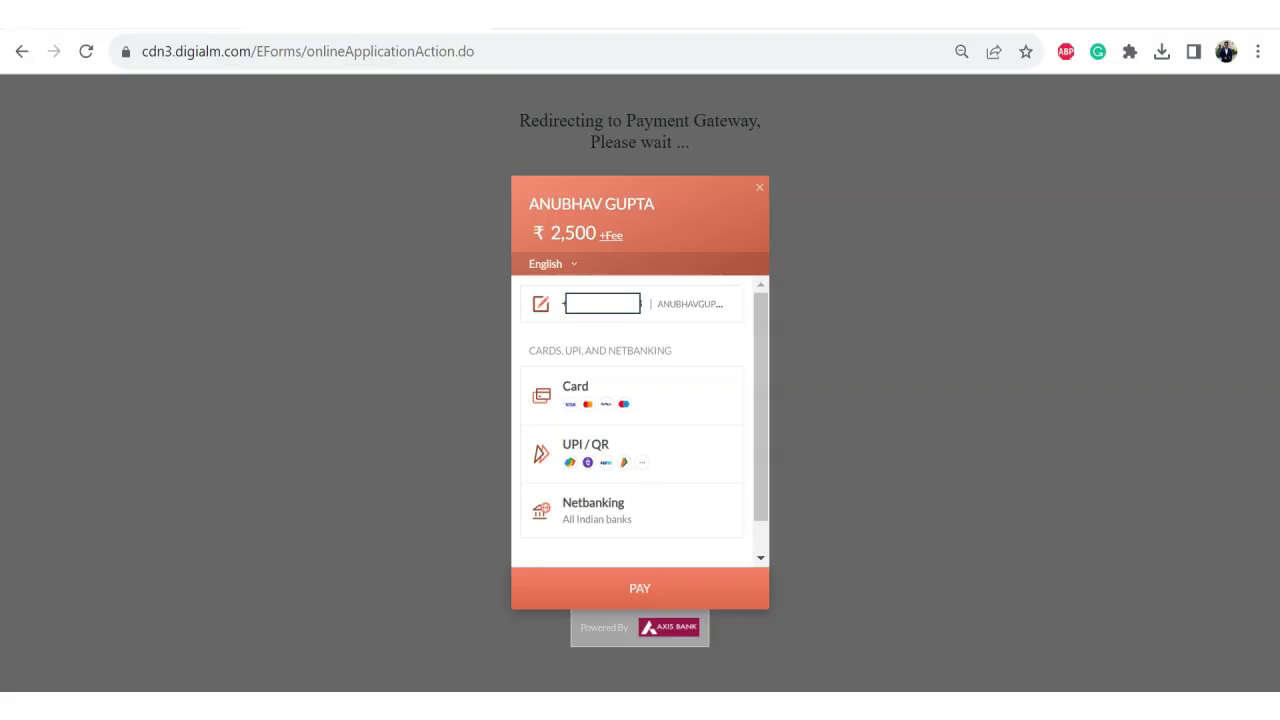
drag(440, 257, 503, 228)
drag(471, 326, 513, 308)
drag(513, 308, 506, 321)
mouse_move(484, 369)
mouse_down()
mouse_move(472, 566)
mouse_move(490, 588)
mouse_up()
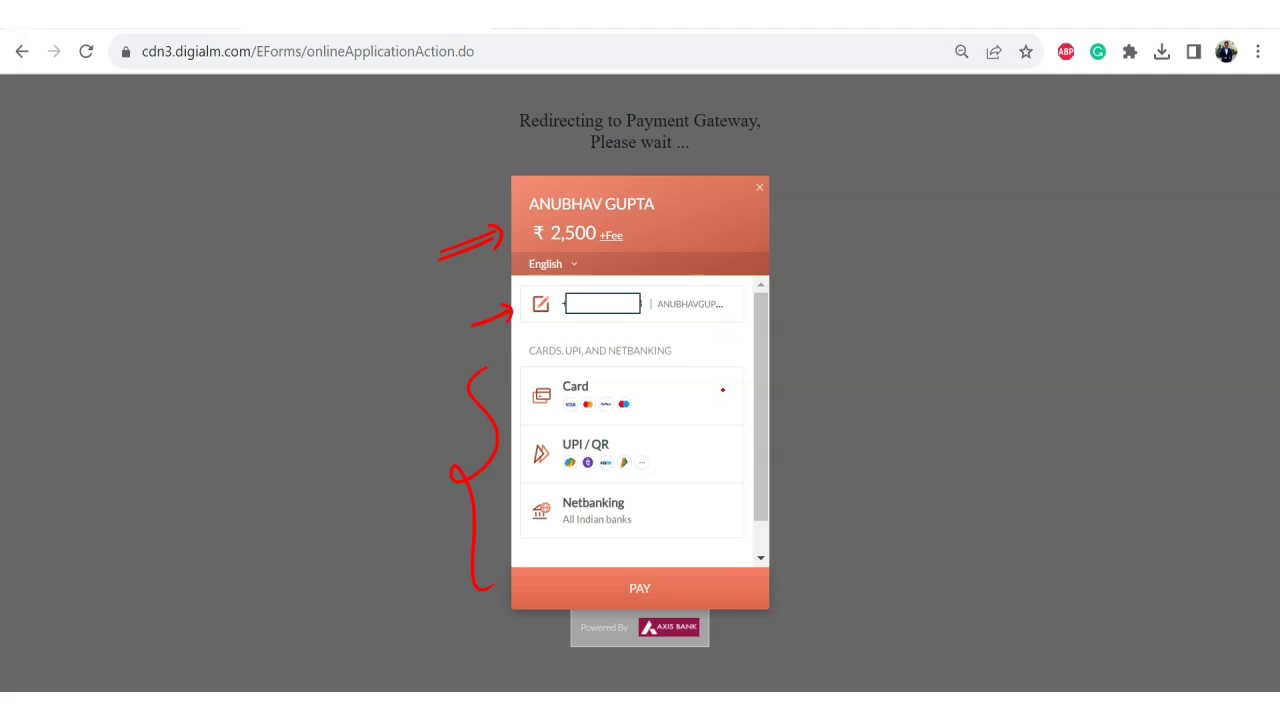
mouse_move(852, 581)
mouse_down()
mouse_move(784, 586)
mouse_move(842, 582)
mouse_move(802, 604)
mouse_up()
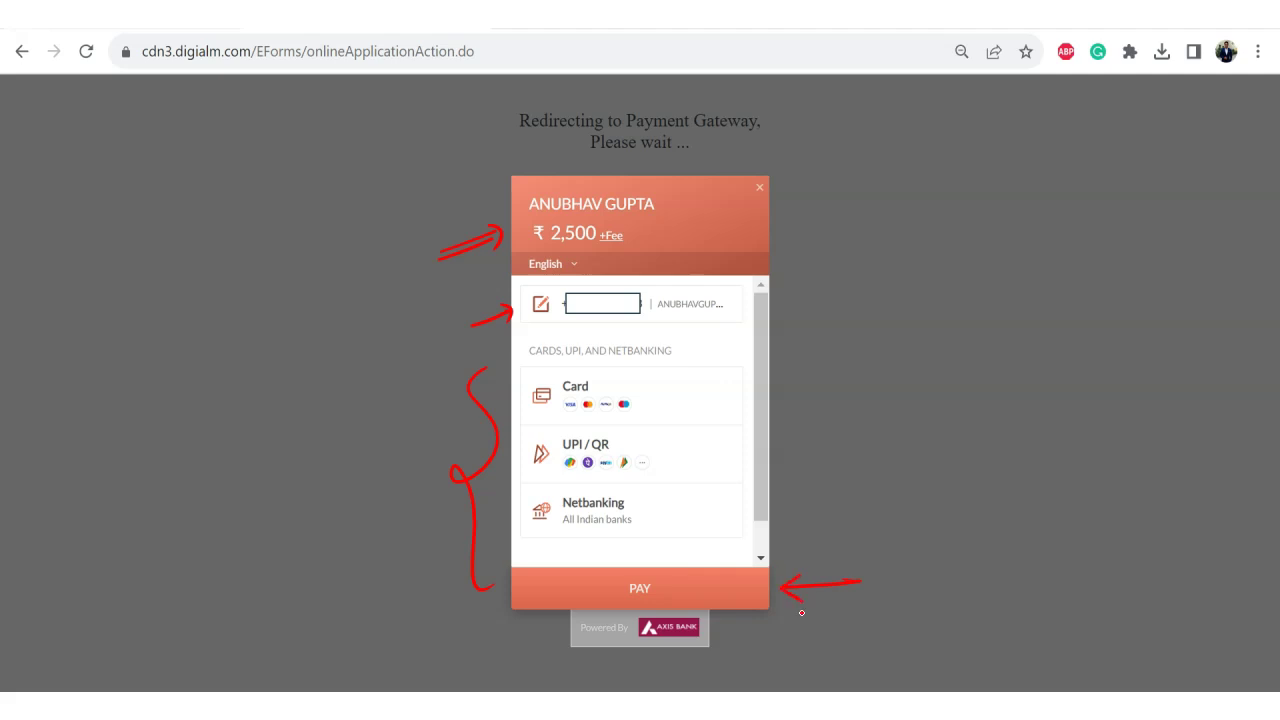